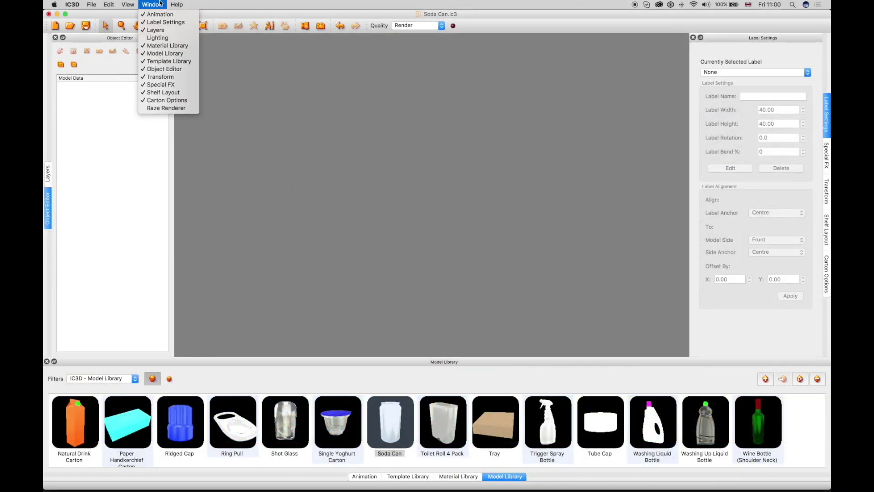
Dock the Lighting panel in the right sidebar and drag the Soda Can model into the scene
{"action": "left_click", "coordinate": [168, 40]}
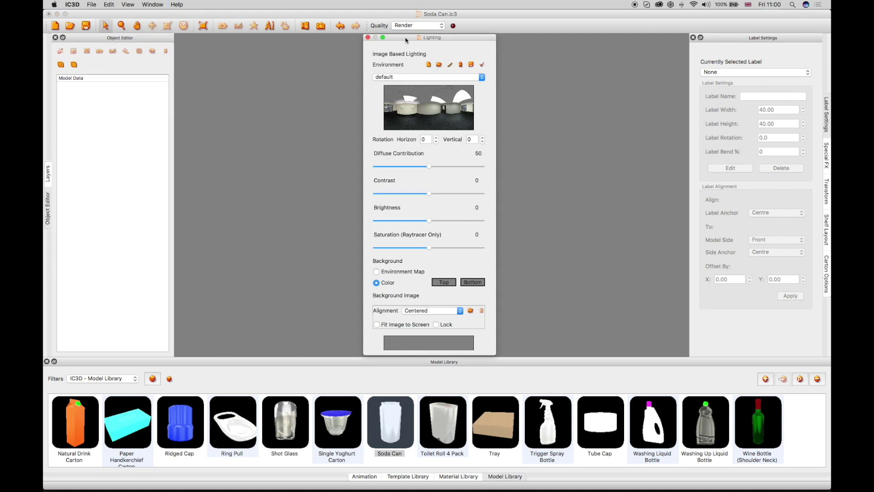
{"action": "left_click_drag", "start_coordinate": [406, 39], "coordinate": [743, 165]}
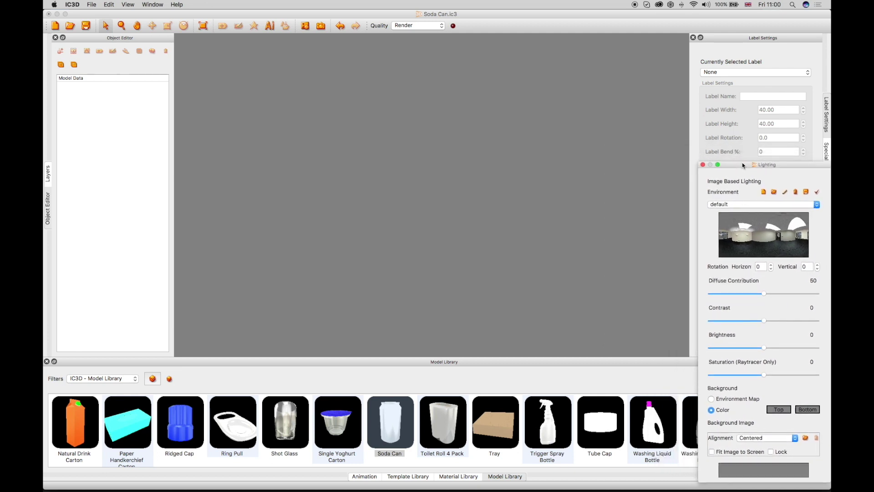
{"action": "left_click_drag", "start_coordinate": [742, 165], "coordinate": [754, 151]}
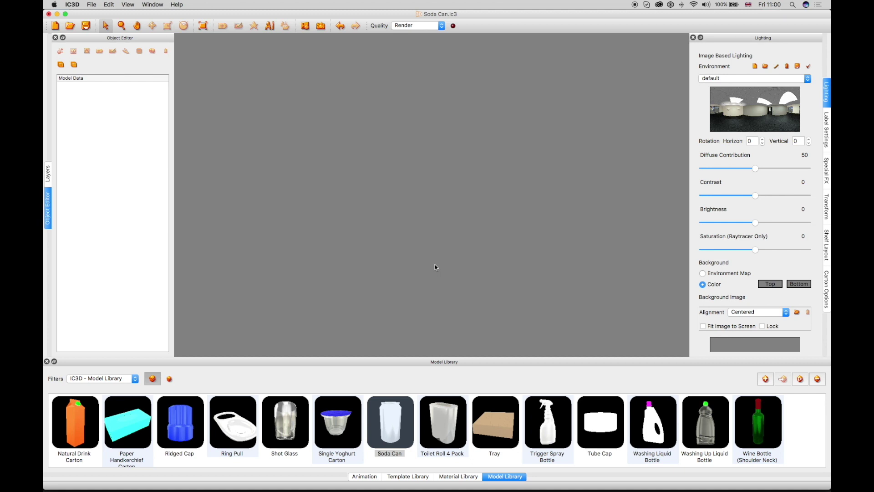
{"action": "mouse_move", "coordinate": [394, 434]}
{"action": "left_mouse_down"}
{"action": "mouse_move", "coordinate": [380, 211]}
{"action": "mouse_move", "coordinate": [491, 207]}
{"action": "mouse_move", "coordinate": [478, 182]}
{"action": "mouse_move", "coordinate": [427, 189]}
{"action": "mouse_move", "coordinate": [400, 211]}
{"action": "mouse_move", "coordinate": [386, 205]}
{"action": "left_mouse_up"}
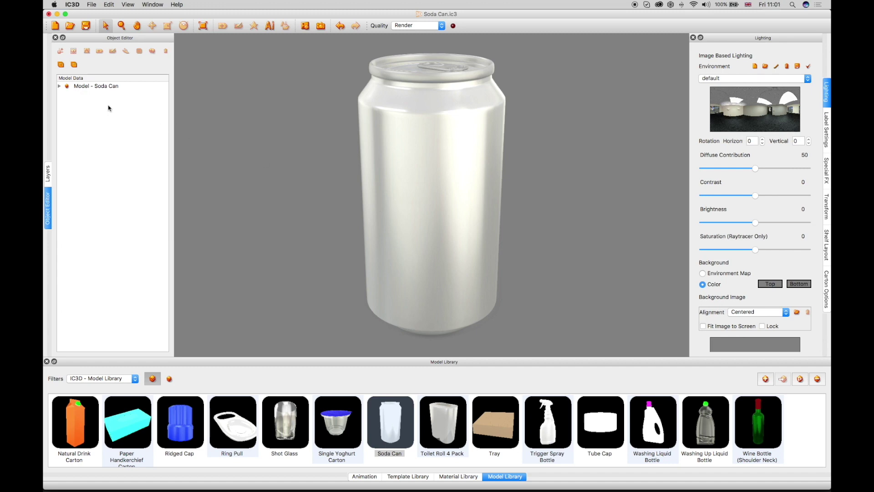
Expand the Model - Soda Can node to list its metal, plastic and shrink film parts
{"action": "left_click", "coordinate": [60, 87]}
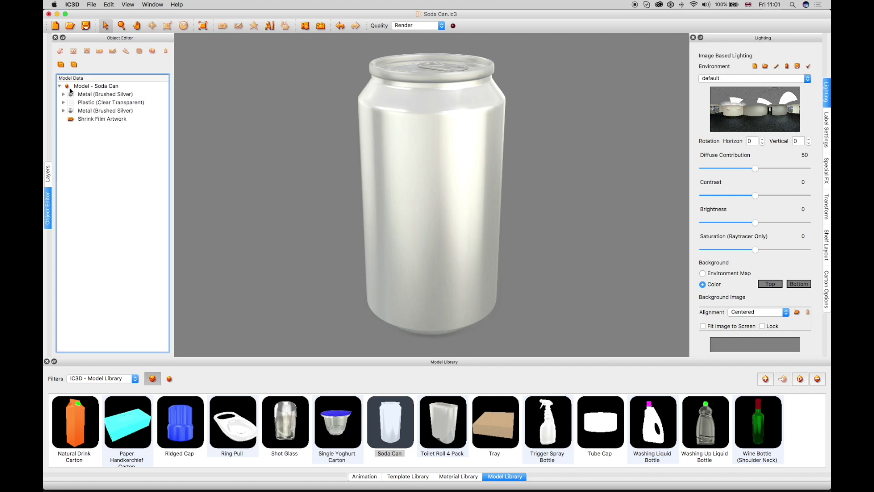
Raise the shininess of both Metal (Brushed Silver) materials and save each one
{"action": "double_click", "coordinate": [83, 96]}
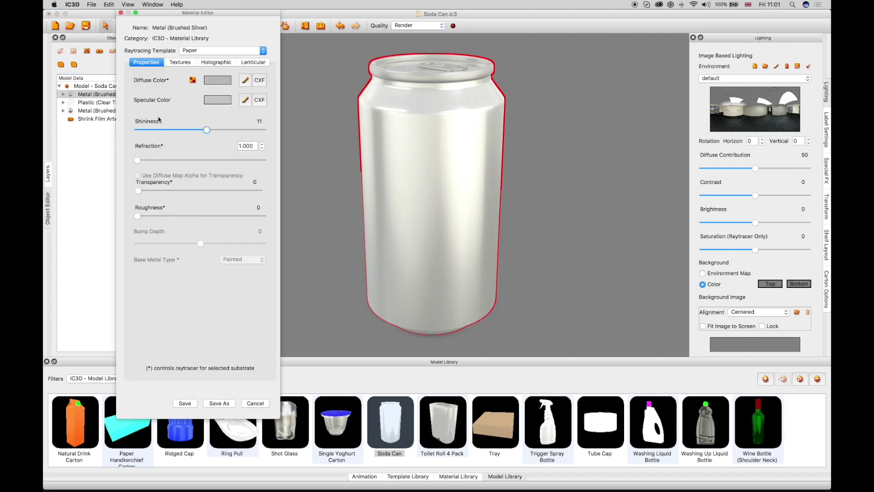
{"action": "left_click_drag", "start_coordinate": [207, 130], "coordinate": [239, 132]}
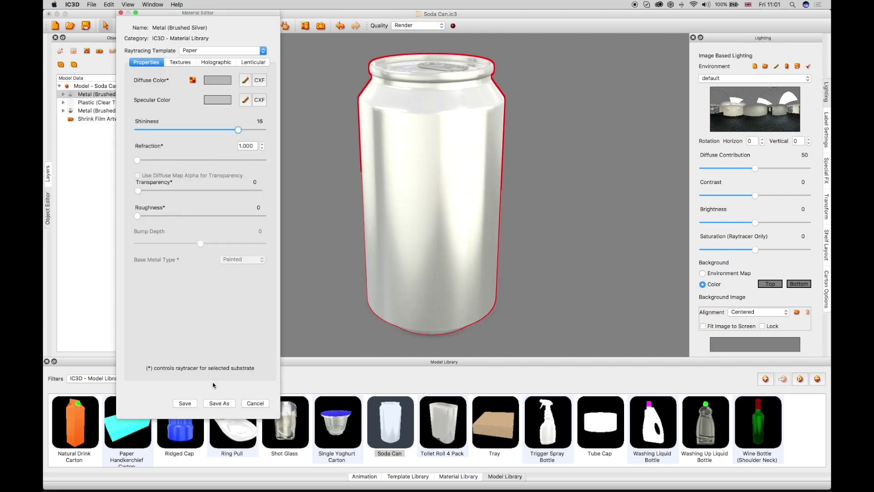
{"action": "left_click", "coordinate": [190, 402]}
{"action": "double_click", "coordinate": [93, 111]}
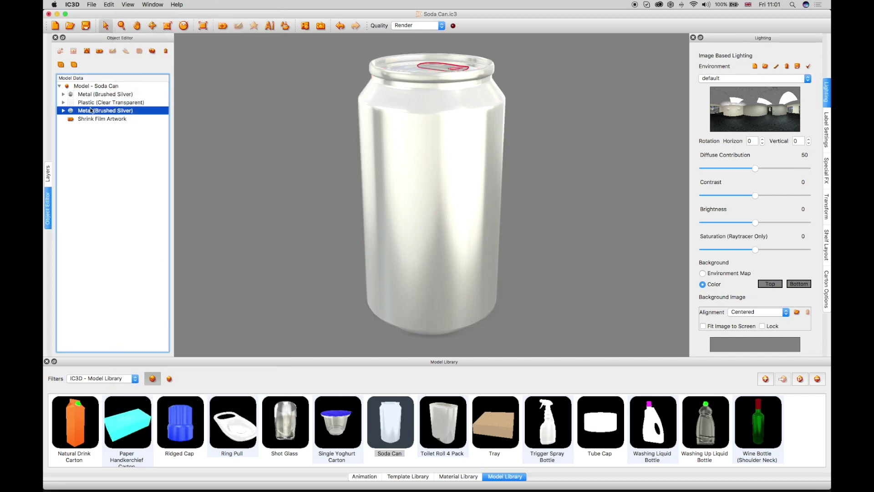
{"action": "left_click_drag", "start_coordinate": [209, 131], "coordinate": [244, 130]}
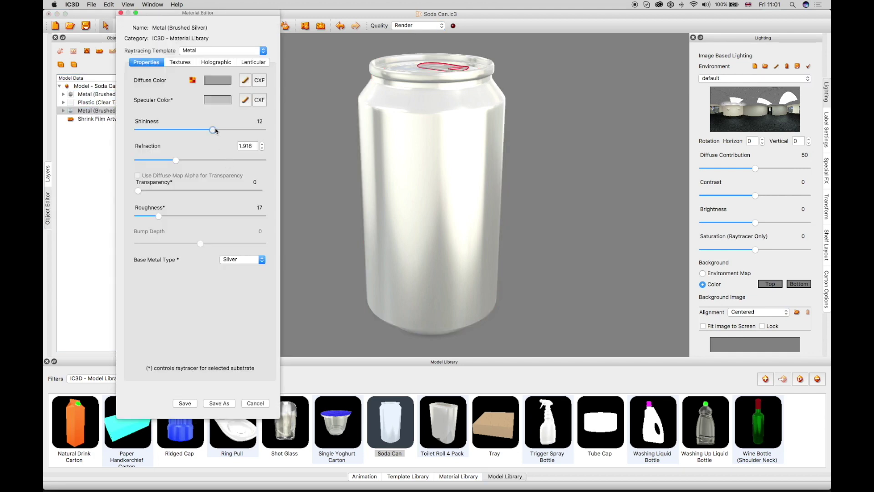
{"action": "left_click", "coordinate": [184, 403]}
{"action": "left_click", "coordinate": [262, 331]}
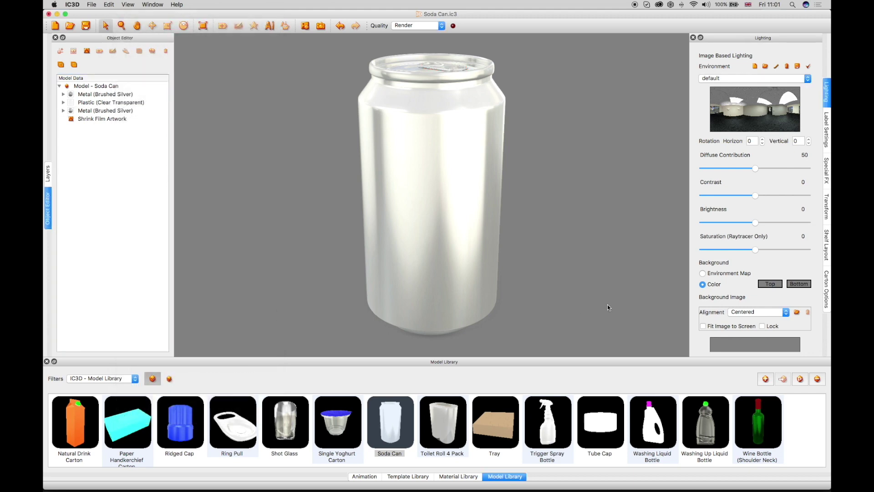
Orbit around the can to view its top and back, then show the Environment list
{"action": "left_click_drag", "start_coordinate": [587, 298], "coordinate": [536, 299]}
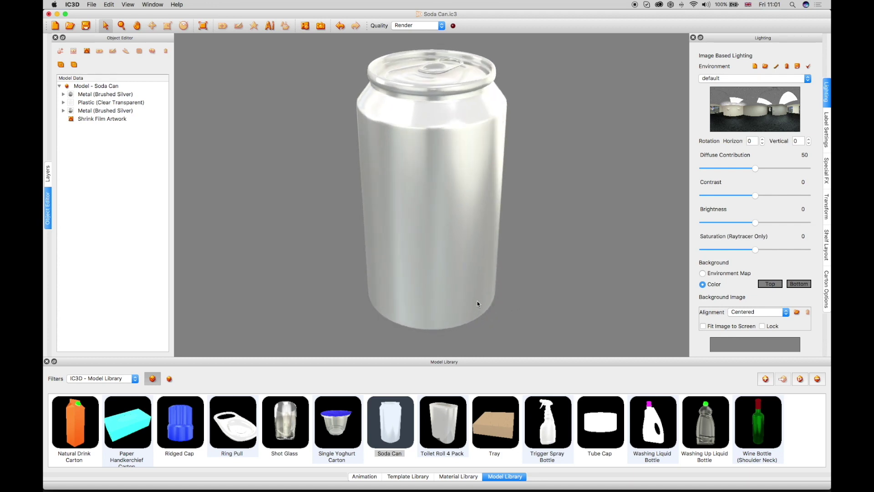
{"action": "left_click_drag", "start_coordinate": [536, 299], "coordinate": [473, 303]}
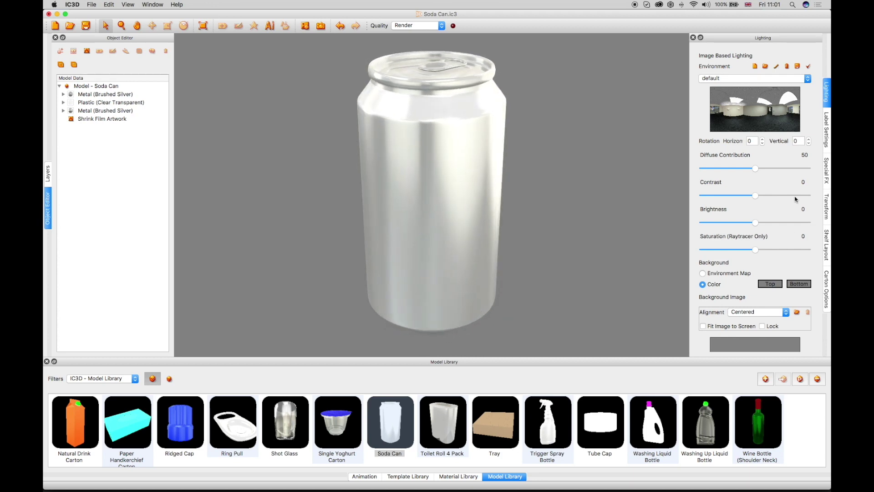
{"action": "left_click", "coordinate": [735, 79]}
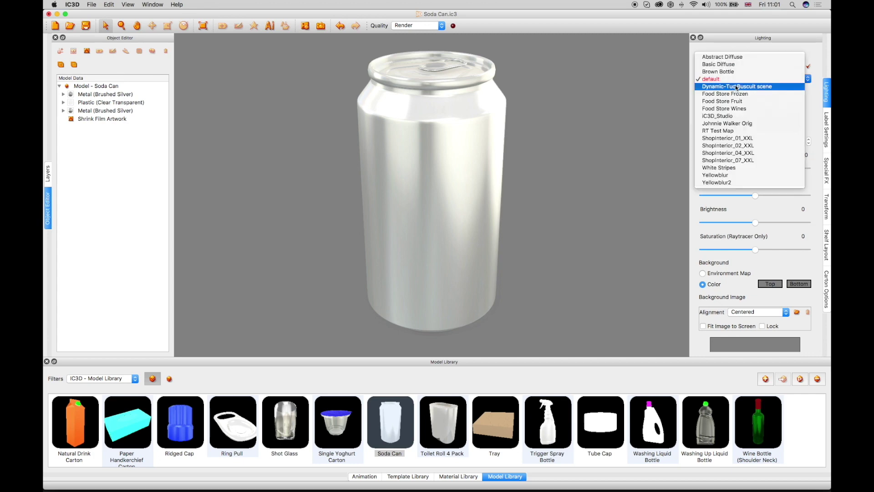
Try ShopInterior_07_XXL, settle on ShopInterior_02_XXL, then request deleting that environment map
{"action": "left_click", "coordinate": [738, 162]}
{"action": "mouse_move", "coordinate": [556, 195]}
{"action": "left_mouse_down"}
{"action": "mouse_move", "coordinate": [426, 190]}
{"action": "mouse_move", "coordinate": [444, 206]}
{"action": "left_mouse_up"}
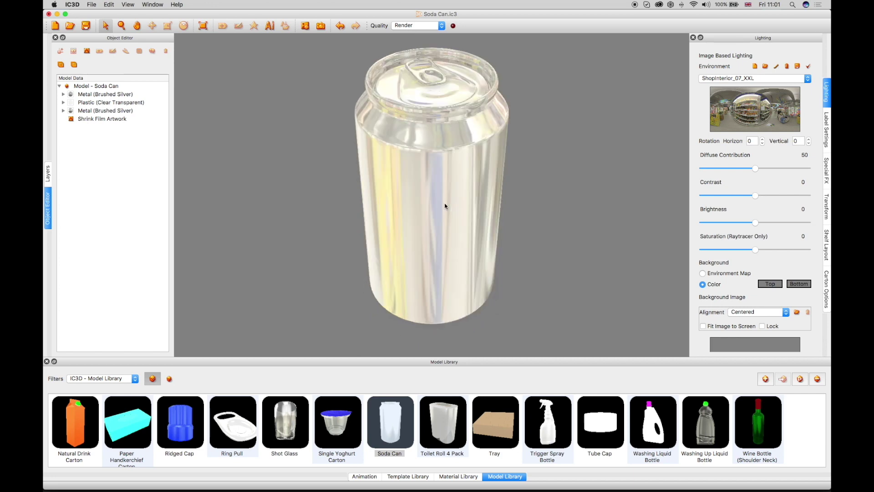
{"action": "left_click", "coordinate": [757, 79]}
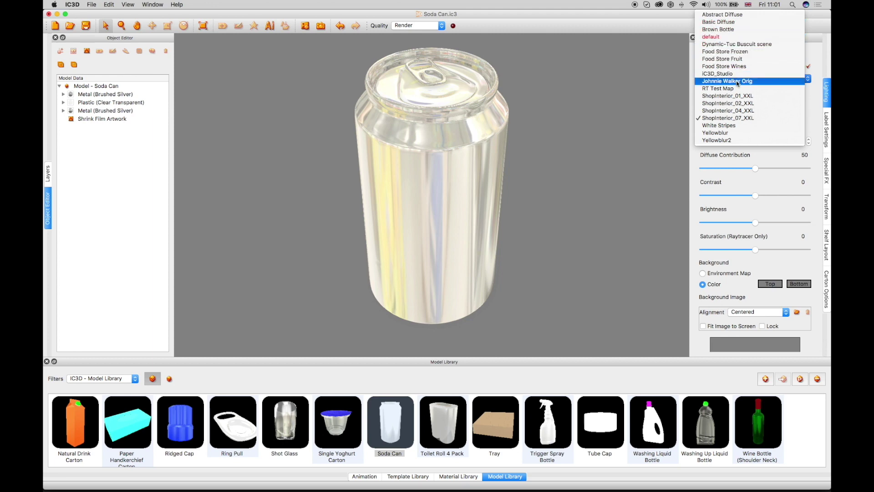
{"action": "left_click", "coordinate": [738, 104]}
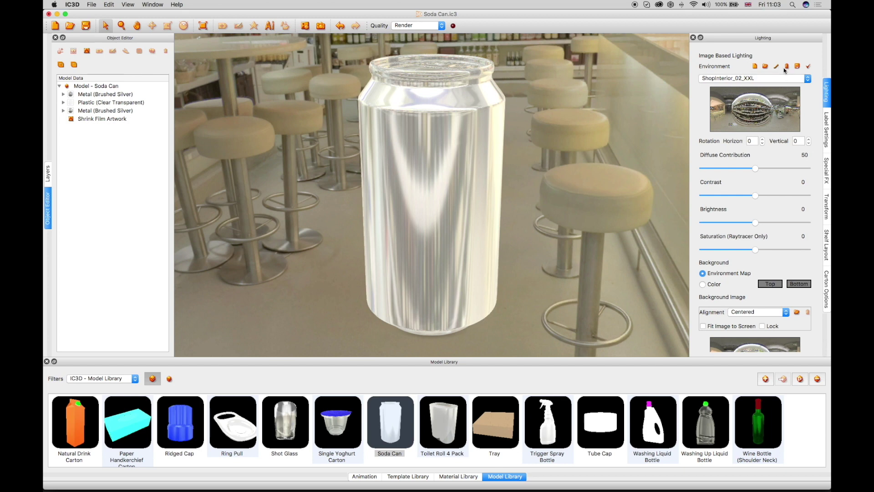
{"action": "left_click", "coordinate": [786, 66]}
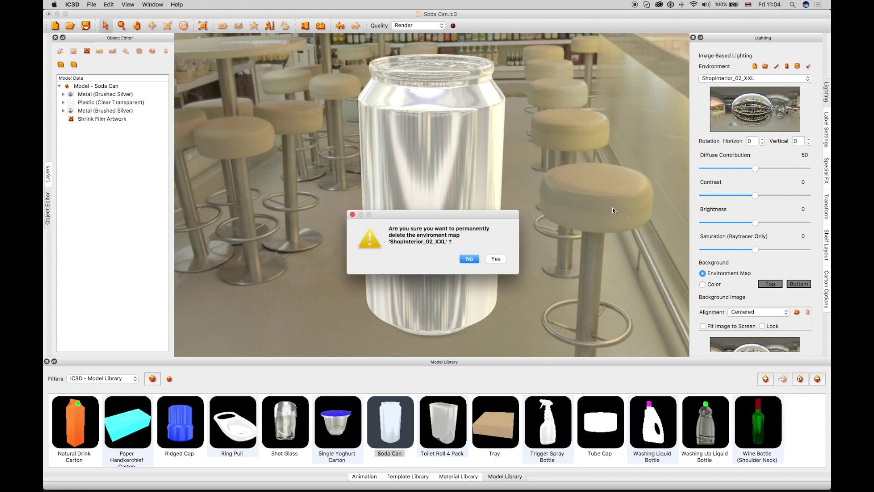
Confirm deleting ShopInterior_02_XXL and switch the background to a plain colour
{"action": "left_click", "coordinate": [495, 260]}
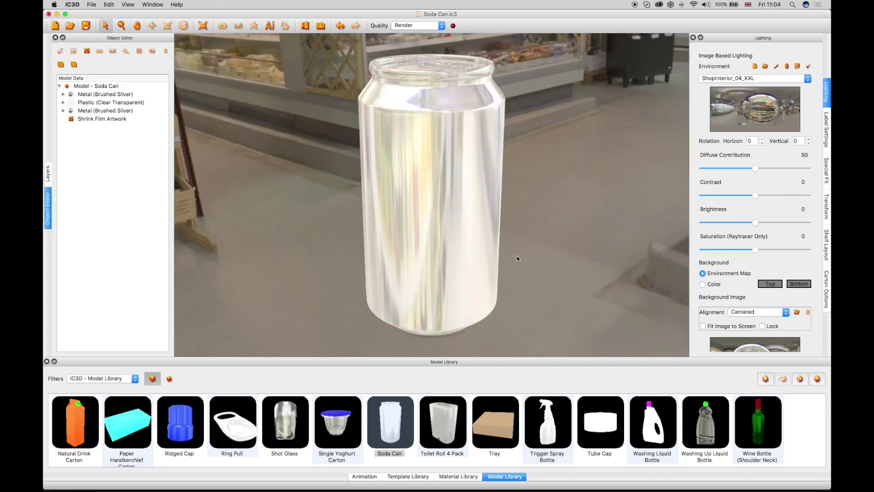
{"action": "left_click", "coordinate": [703, 284]}
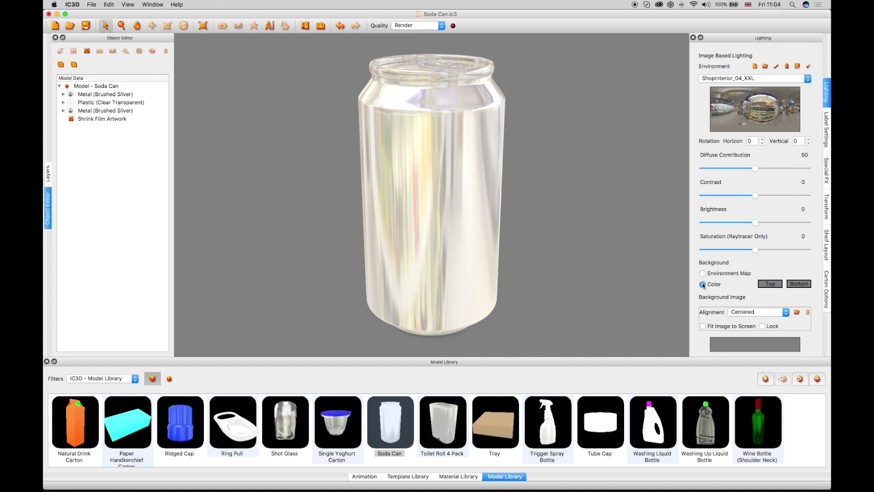
Load ShopInterior_02_XXL.hdr from the Desktop Demo folder as the lighting environment
{"action": "left_click", "coordinate": [767, 65]}
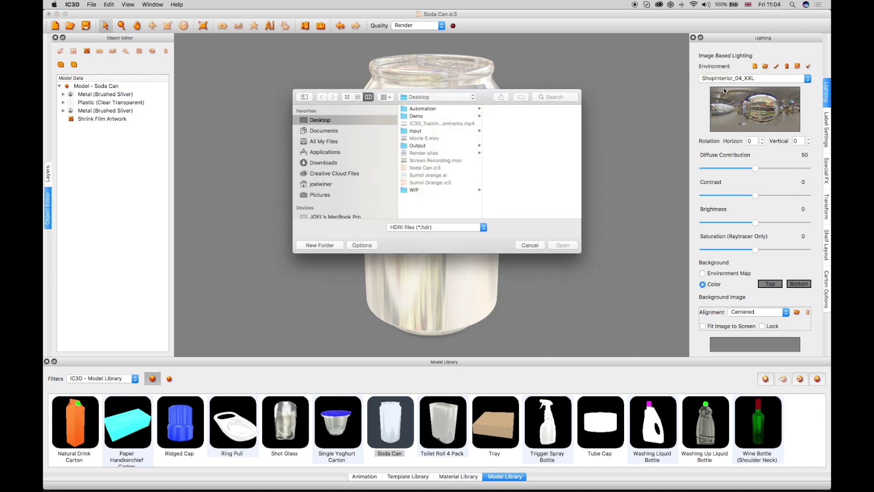
{"action": "left_click", "coordinate": [413, 116]}
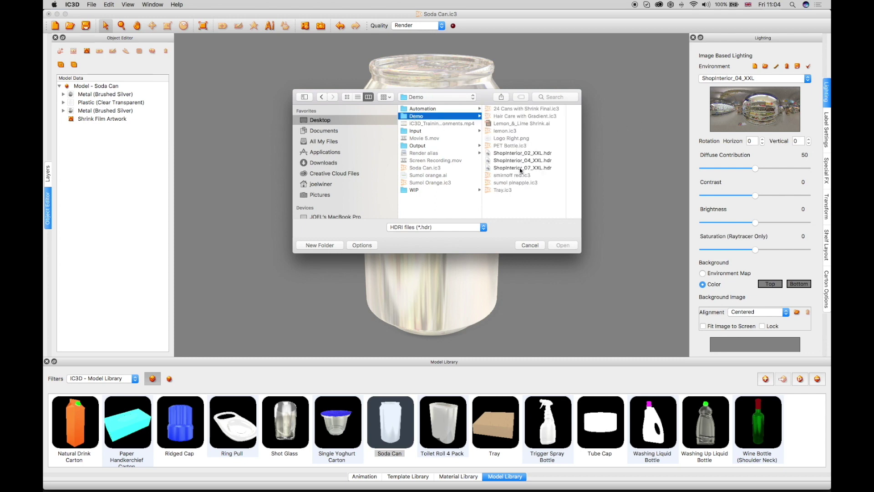
{"action": "left_click", "coordinate": [517, 153]}
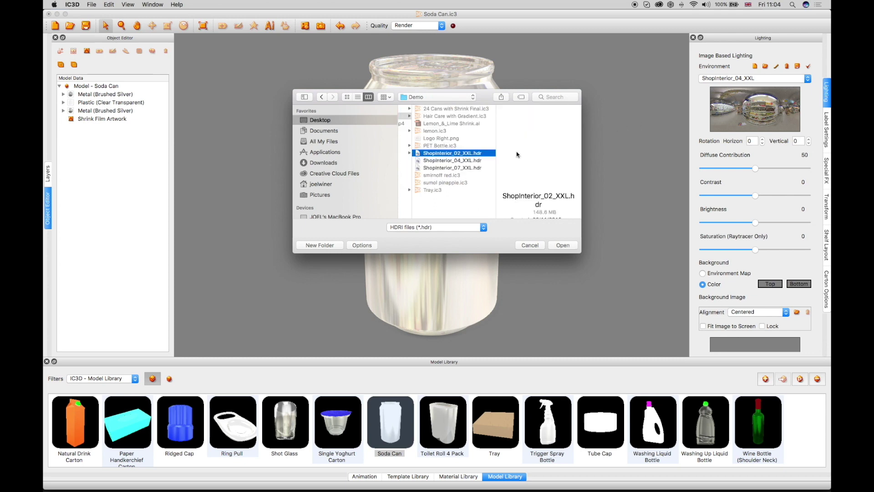
{"action": "left_click", "coordinate": [566, 244]}
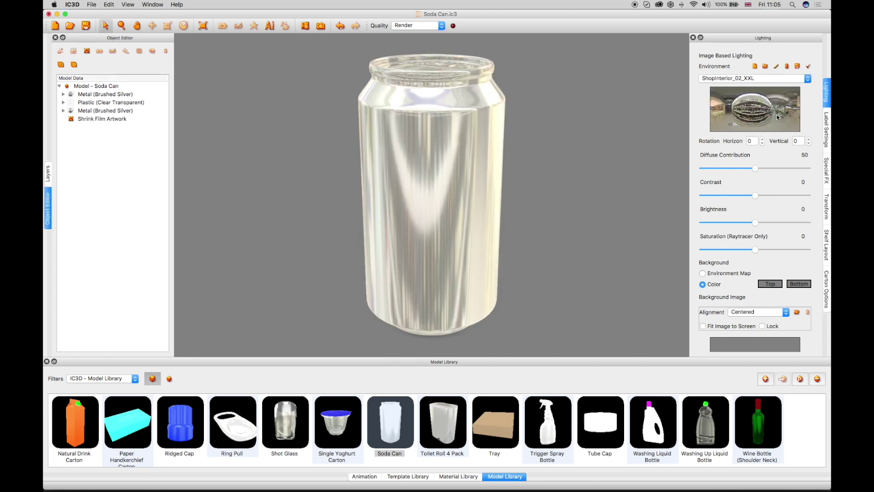
{"action": "left_click", "coordinate": [747, 81]}
{"action": "left_click", "coordinate": [702, 273]}
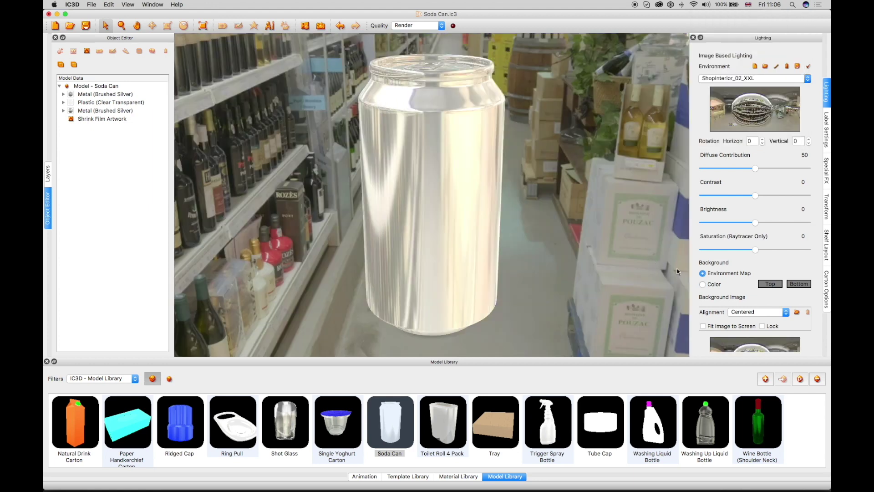
{"action": "left_click", "coordinate": [703, 284]}
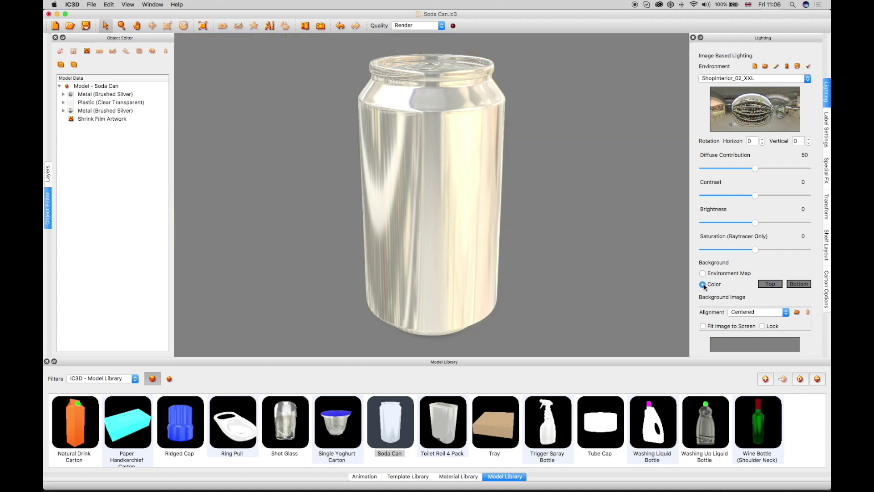
Set both the Top and Bottom background colours to white
{"action": "left_click", "coordinate": [770, 284]}
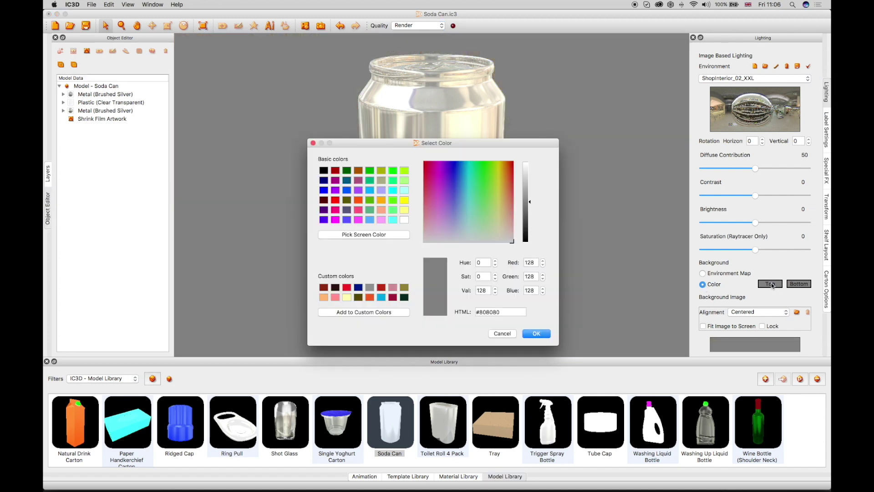
{"action": "left_click", "coordinate": [404, 218]}
{"action": "left_click", "coordinate": [541, 334]}
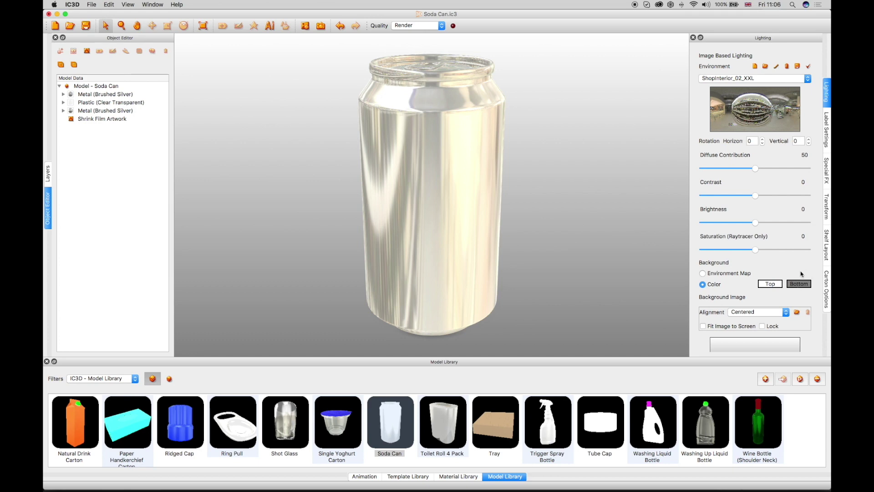
{"action": "left_click", "coordinate": [800, 285]}
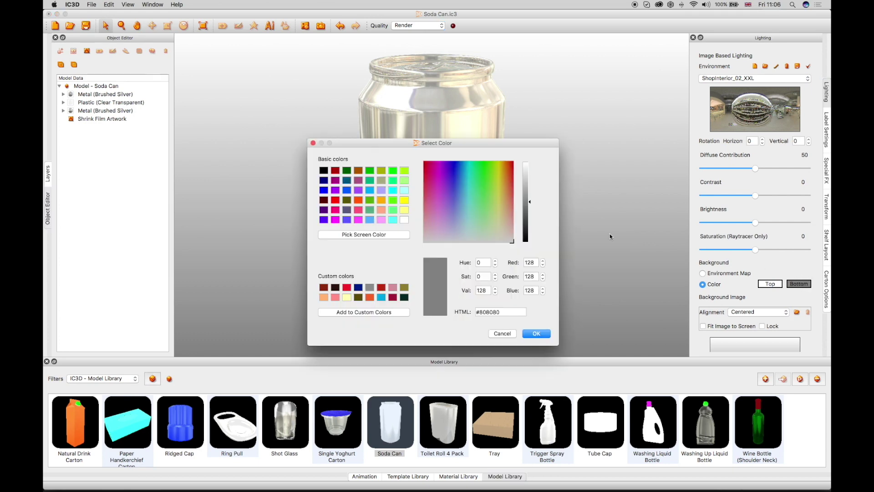
{"action": "left_click", "coordinate": [404, 220]}
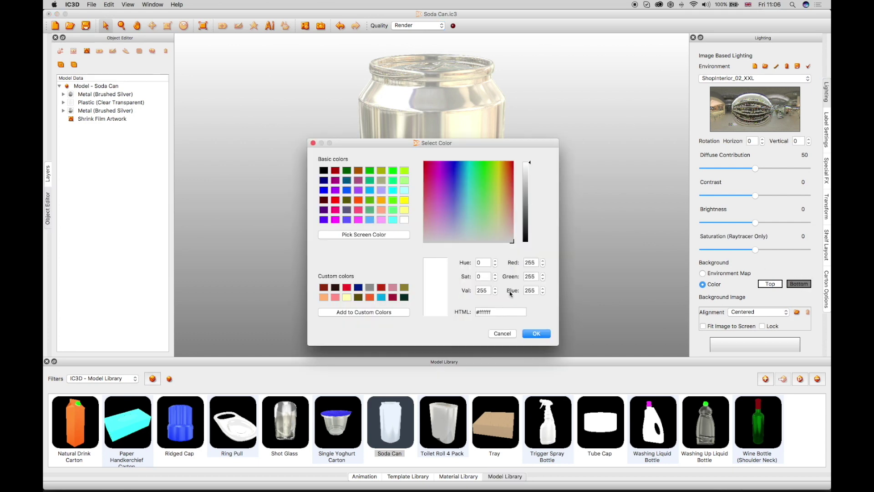
{"action": "left_click", "coordinate": [536, 334]}
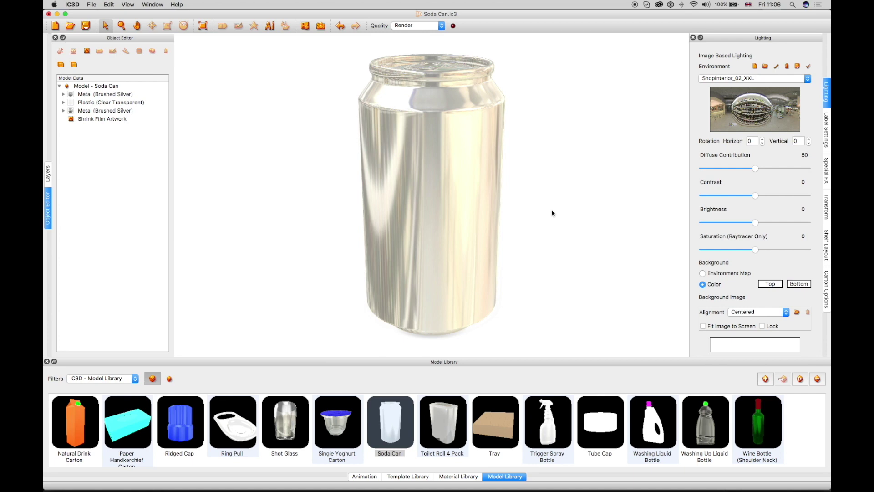
{"action": "mouse_move", "coordinate": [552, 213]}
{"action": "left_mouse_down"}
{"action": "mouse_move", "coordinate": [601, 217]}
{"action": "mouse_move", "coordinate": [603, 193]}
{"action": "mouse_move", "coordinate": [562, 184]}
{"action": "mouse_move", "coordinate": [494, 219]}
{"action": "mouse_move", "coordinate": [477, 214]}
{"action": "left_mouse_up"}
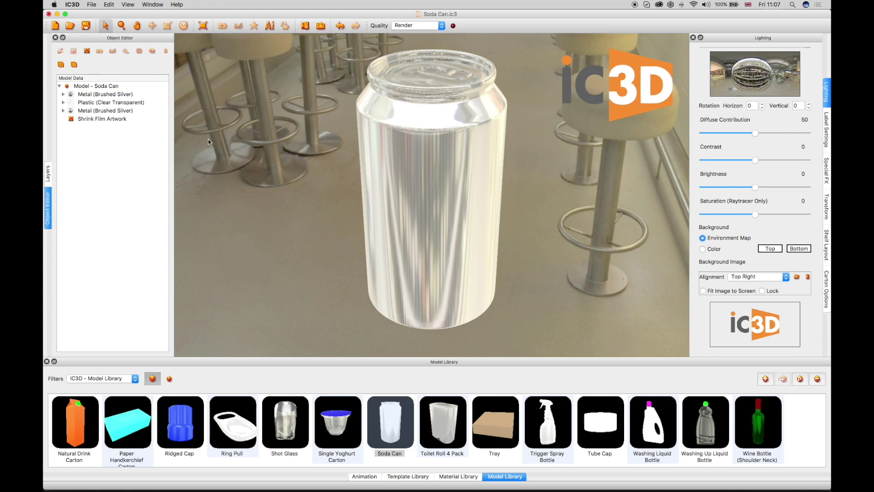
Select the Plastic (Clear Transparent) part and open its label artwork in Illustrator
{"action": "left_click", "coordinate": [101, 103]}
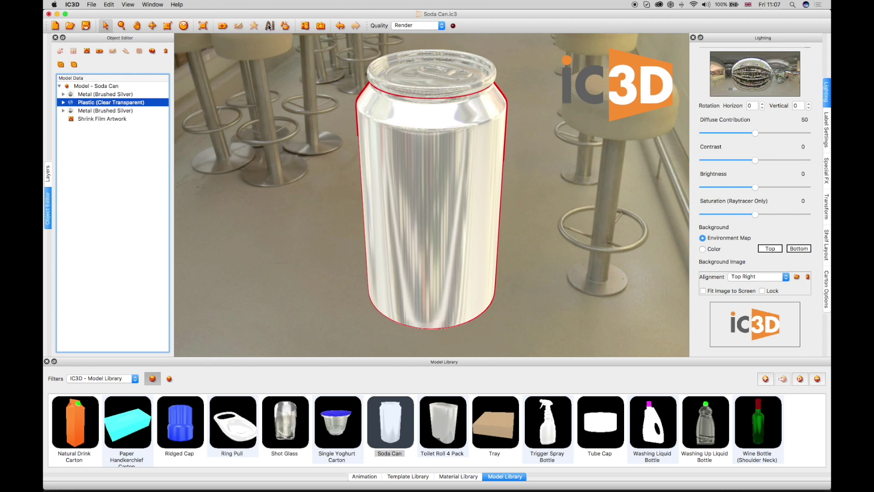
{"action": "left_click", "coordinate": [269, 26]}
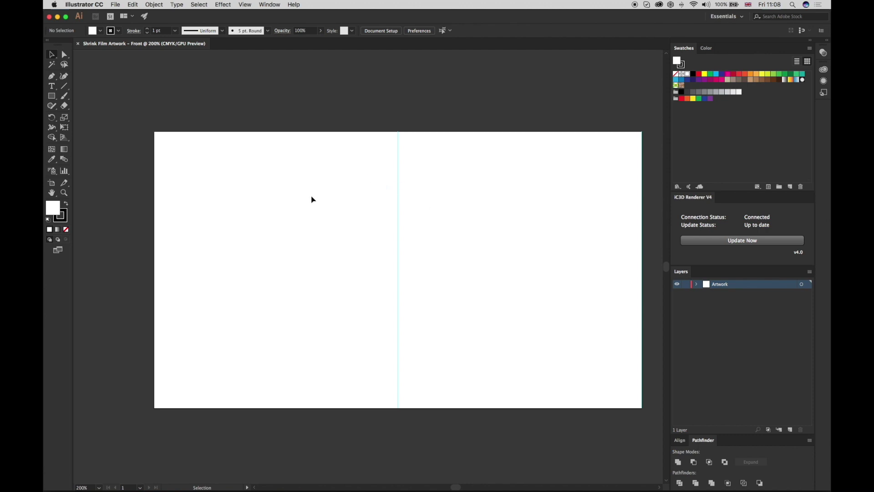
Place Sumol orange.ai, align it to the artboard top, and update IC3D
{"action": "left_click", "coordinate": [116, 5]}
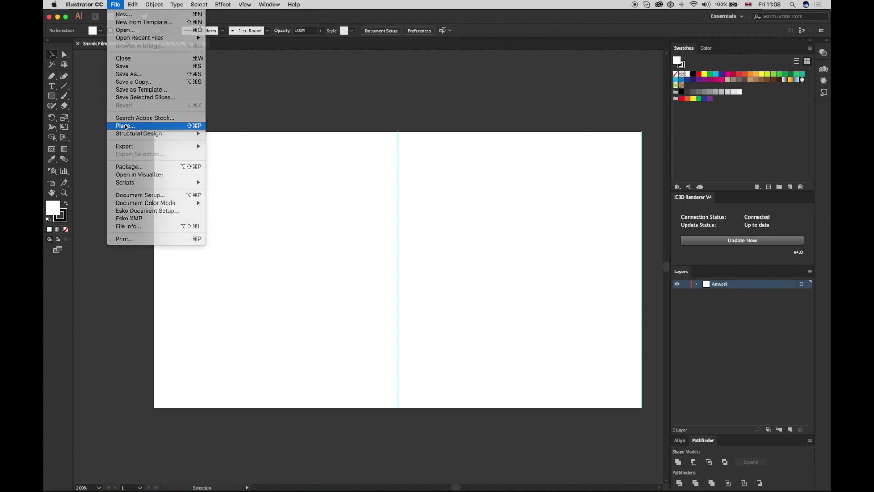
{"action": "left_click", "coordinate": [146, 125]}
{"action": "double_click", "coordinate": [250, 156]}
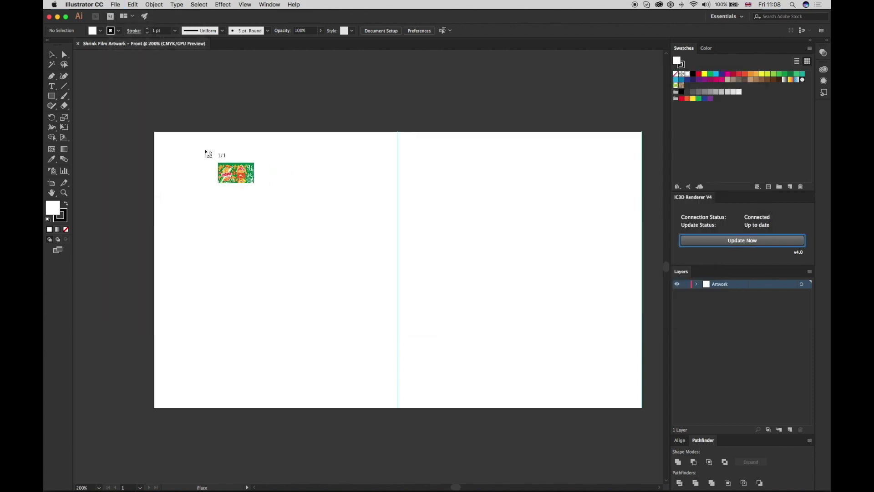
{"action": "left_click", "coordinate": [161, 190]}
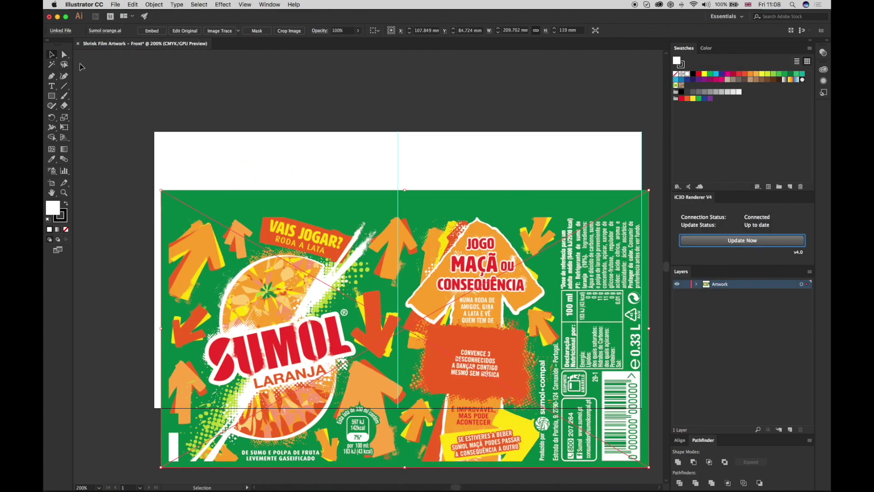
{"action": "left_click", "coordinate": [65, 55]}
{"action": "left_click_drag", "start_coordinate": [224, 209], "coordinate": [222, 181]}
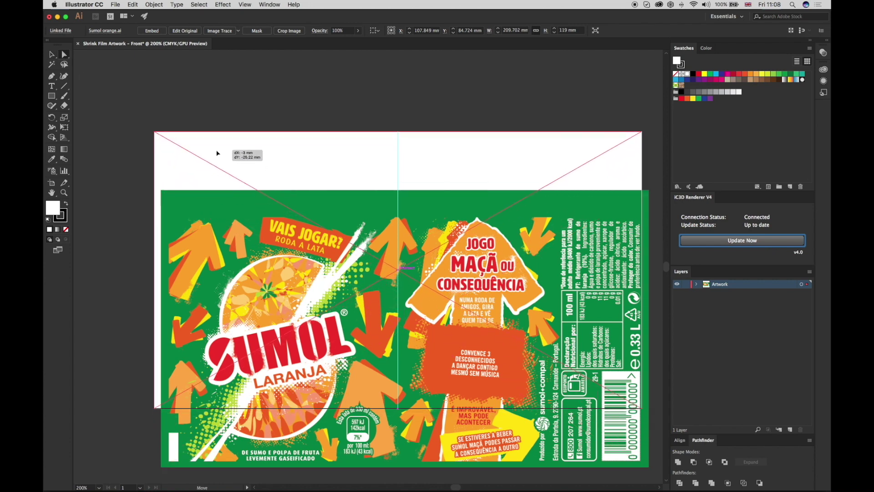
{"action": "left_click_drag", "start_coordinate": [222, 182], "coordinate": [217, 154]}
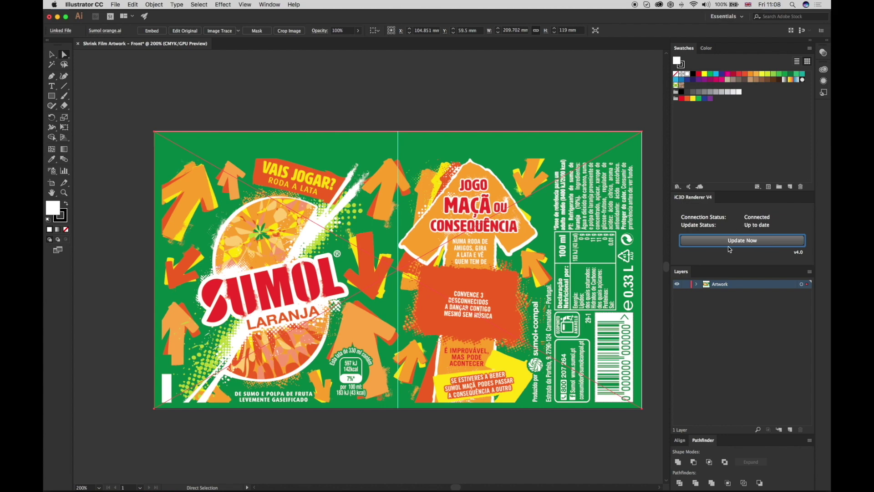
{"action": "left_click", "coordinate": [741, 241]}
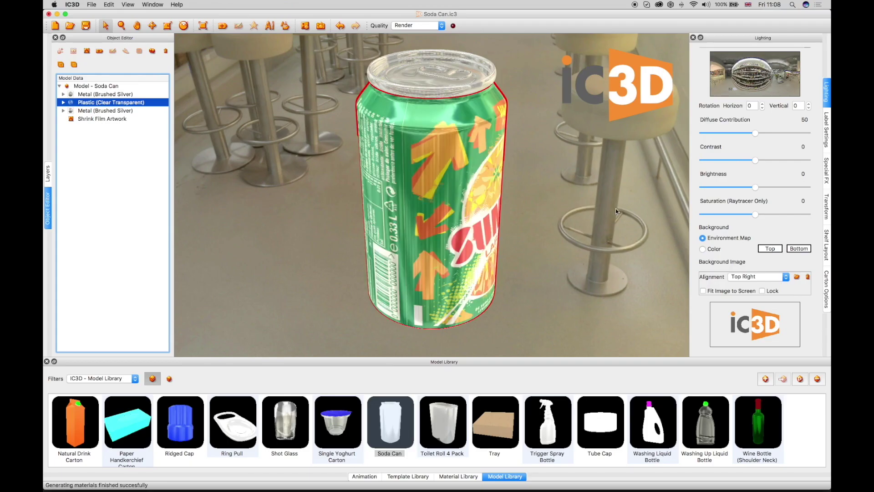
Orbit to the Sumol label front and open the Plastic (Clear Transparent) material
{"action": "mouse_move", "coordinate": [615, 209]}
{"action": "left_mouse_down"}
{"action": "mouse_move", "coordinate": [527, 217]}
{"action": "mouse_move", "coordinate": [565, 215]}
{"action": "left_mouse_up"}
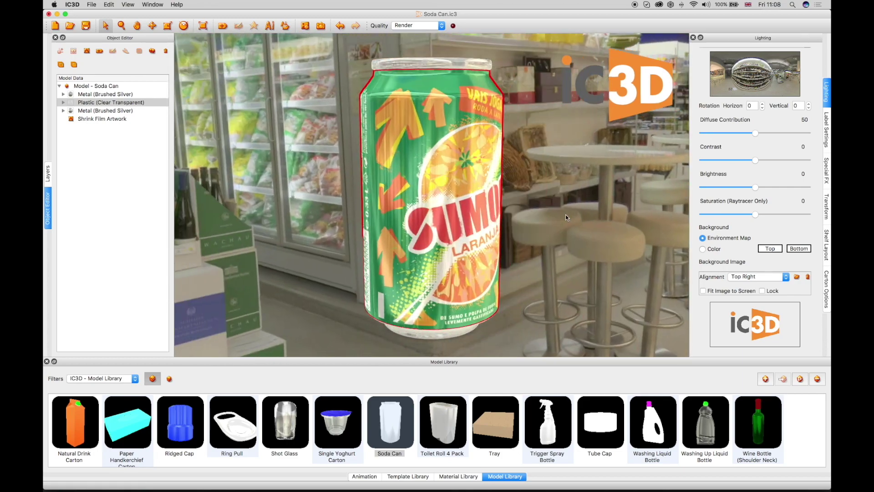
{"action": "double_click", "coordinate": [89, 103]}
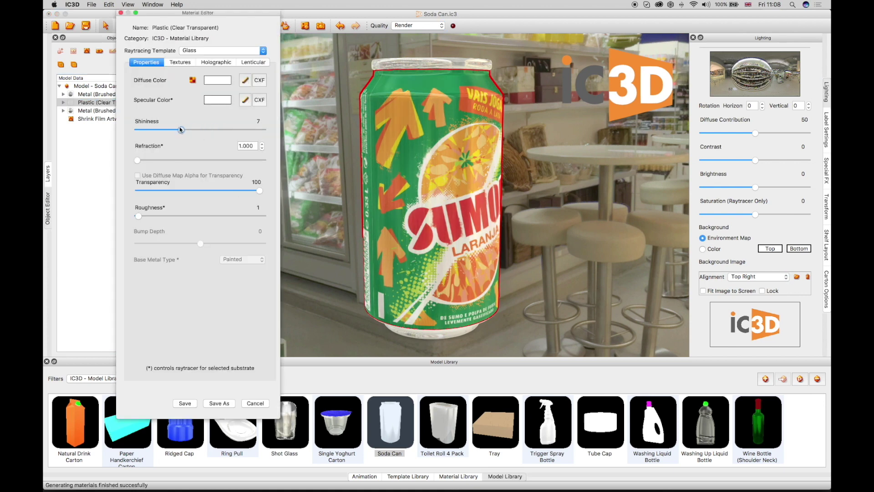
Raise the clear plastic label's shininess to 15 and save the material
{"action": "mouse_move", "coordinate": [218, 129]}
{"action": "left_mouse_down"}
{"action": "mouse_move", "coordinate": [167, 129]}
{"action": "mouse_move", "coordinate": [231, 130]}
{"action": "left_mouse_up"}
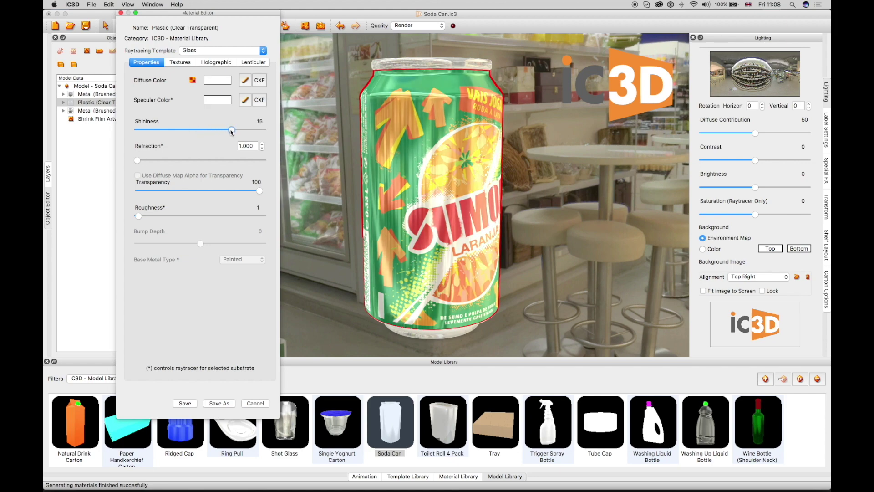
{"action": "left_click", "coordinate": [185, 404]}
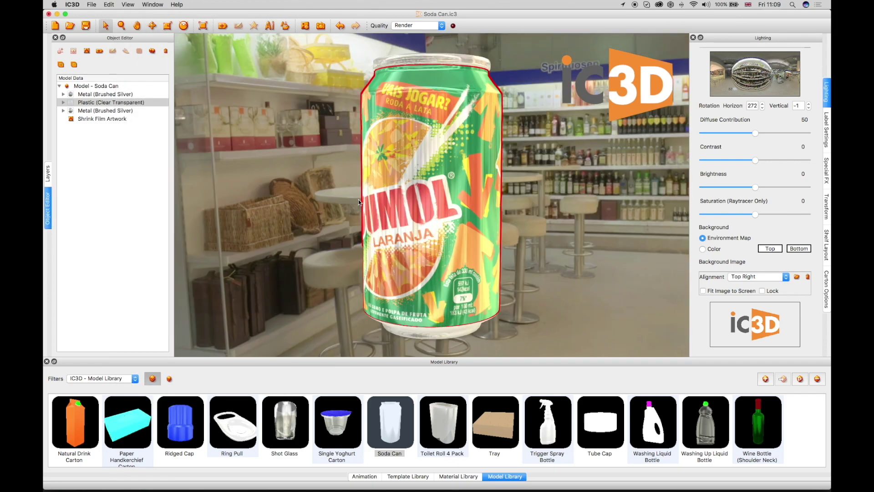
{"action": "left_click_drag", "start_coordinate": [359, 199], "coordinate": [358, 210]}
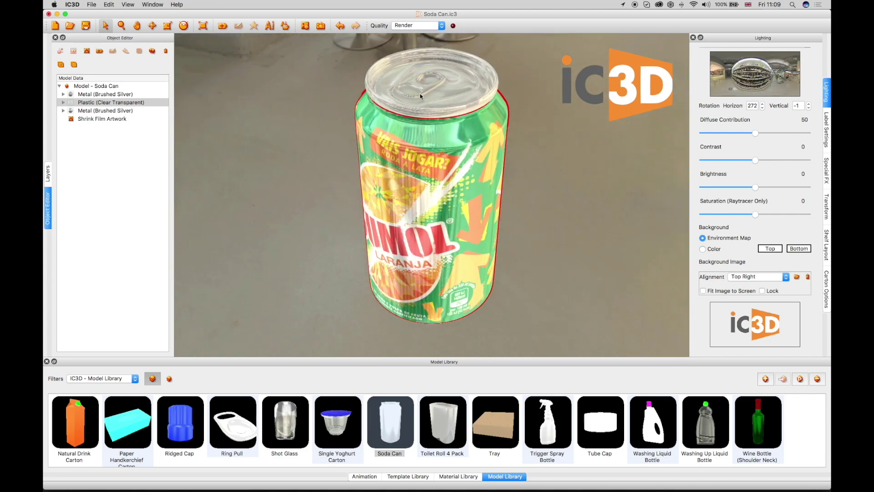
Give the second Metal (Brushed Silver) ring pull orange diffuse and specular colours, and save
{"action": "double_click", "coordinate": [96, 111]}
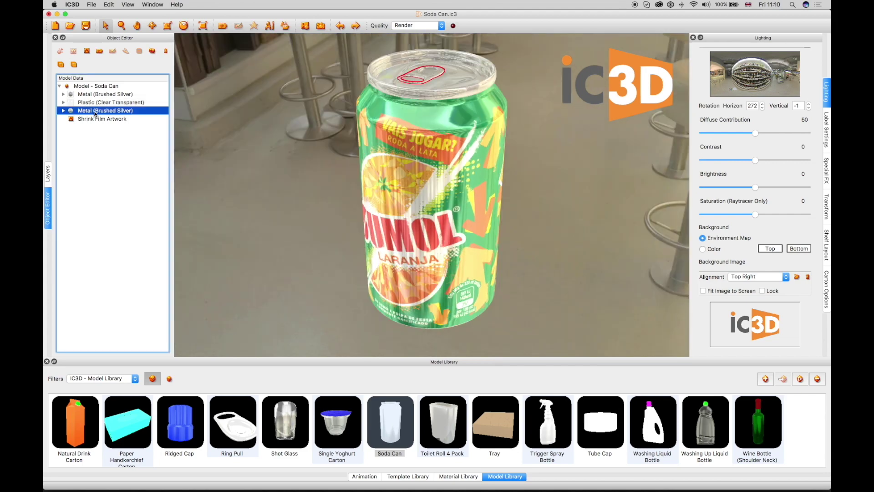
{"action": "left_click", "coordinate": [245, 80]}
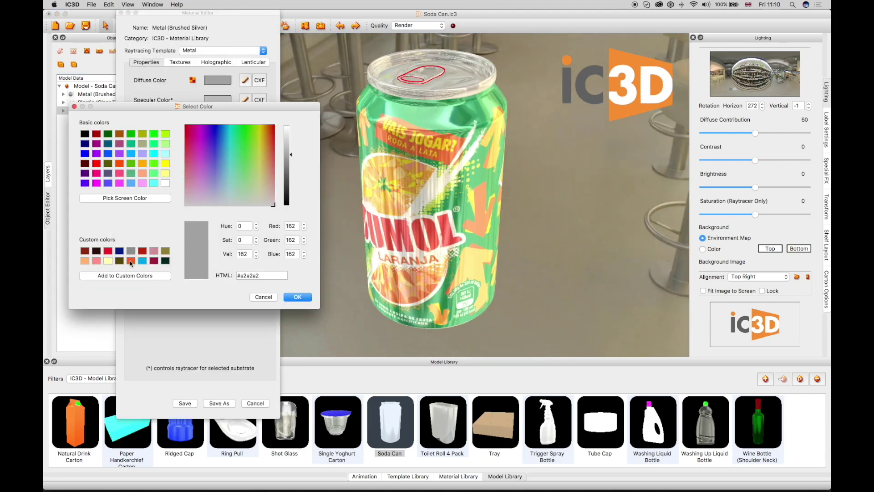
{"action": "left_click", "coordinate": [130, 261]}
{"action": "left_click", "coordinate": [298, 297]}
{"action": "left_click", "coordinate": [217, 99]}
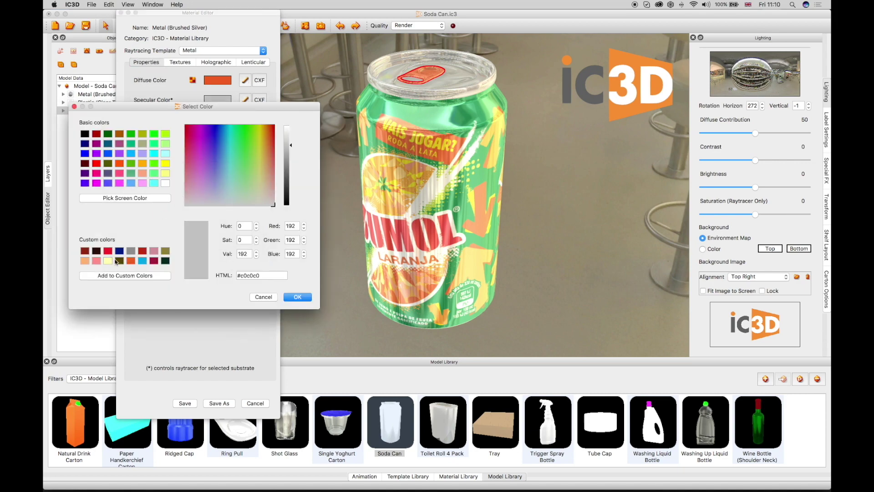
{"action": "left_click", "coordinate": [133, 262]}
{"action": "left_click", "coordinate": [298, 297]}
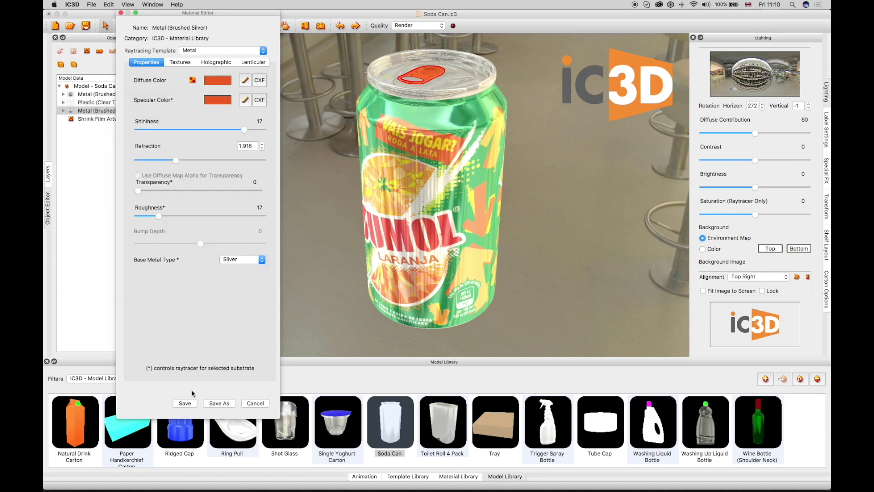
{"action": "left_click", "coordinate": [185, 403]}
{"action": "left_click_drag", "start_coordinate": [260, 309], "coordinate": [276, 248]}
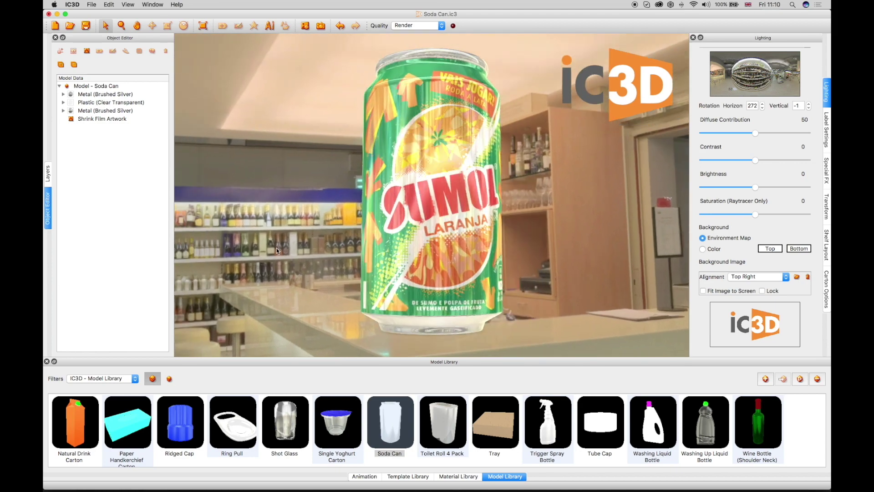
{"action": "scroll", "coordinate": [277, 248], "scroll_direction": "down", "scroll_amount": 3}
{"action": "scroll", "coordinate": [277, 249], "scroll_direction": "down", "scroll_amount": 3}
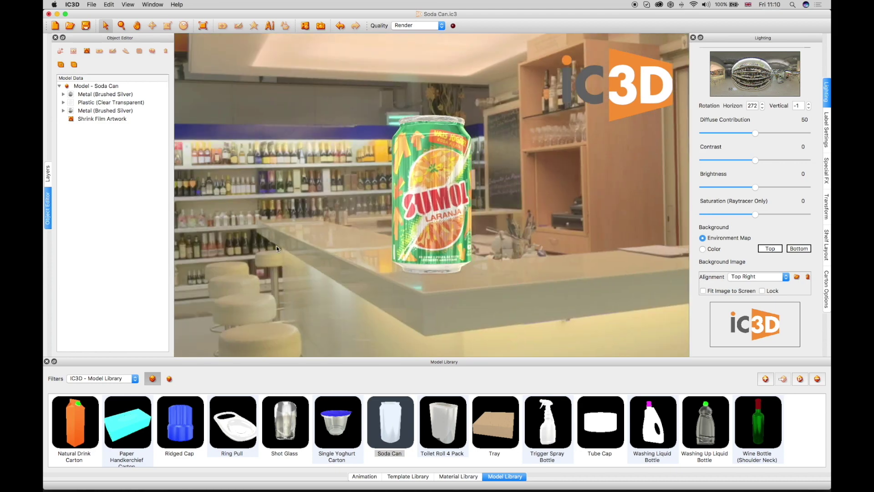